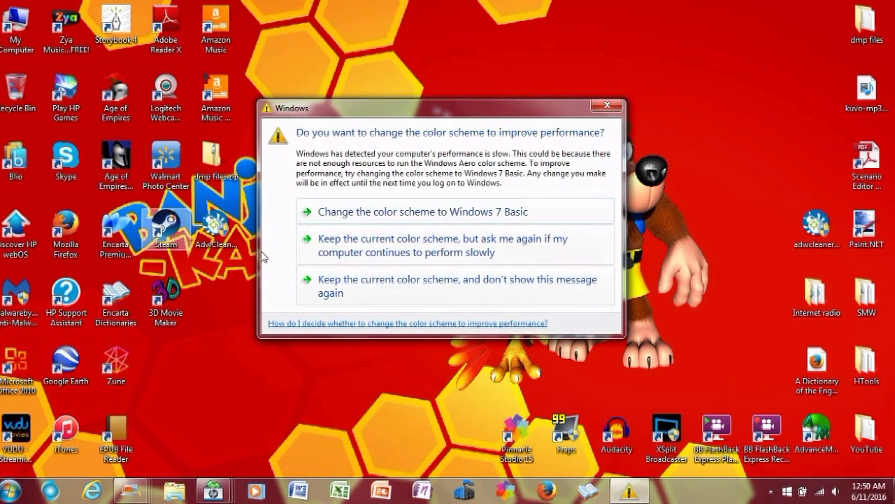
Keep the current color scheme without further prompts, and run Lunar IPS.exe from the ROMs folder inside the desktop's YouTube folder.
click(460, 297)
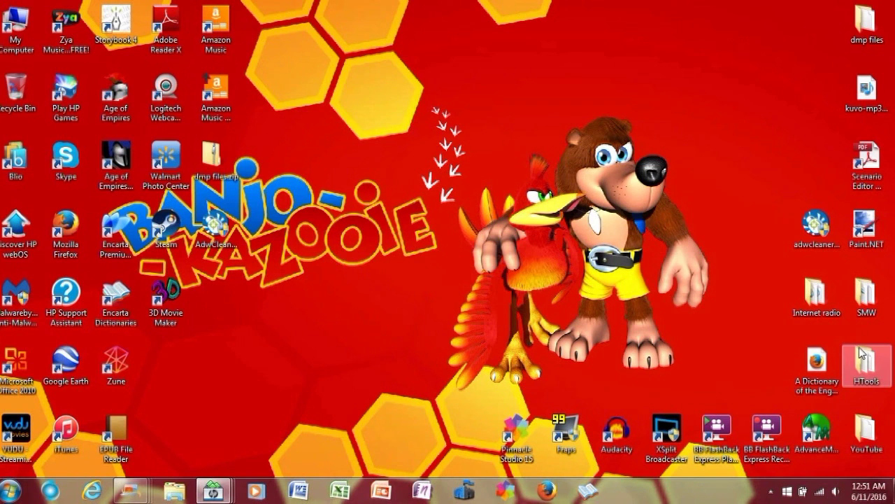
double_click(868, 421)
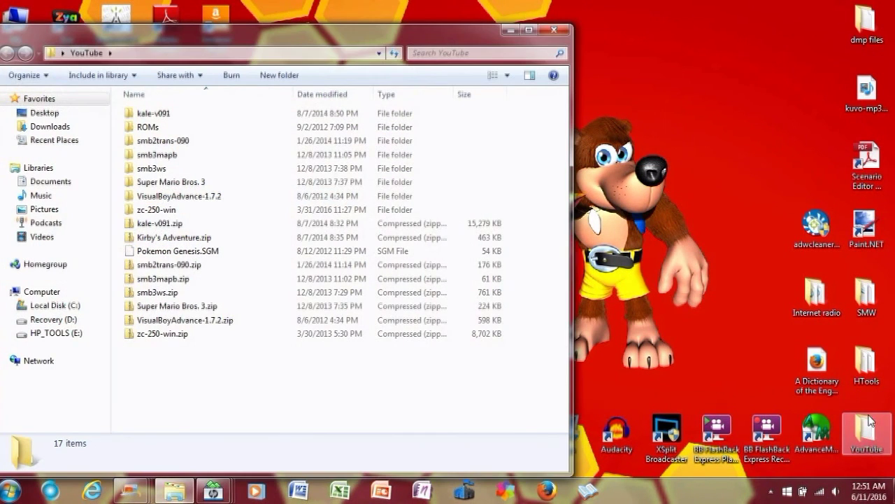
double_click(149, 127)
double_click(166, 133)
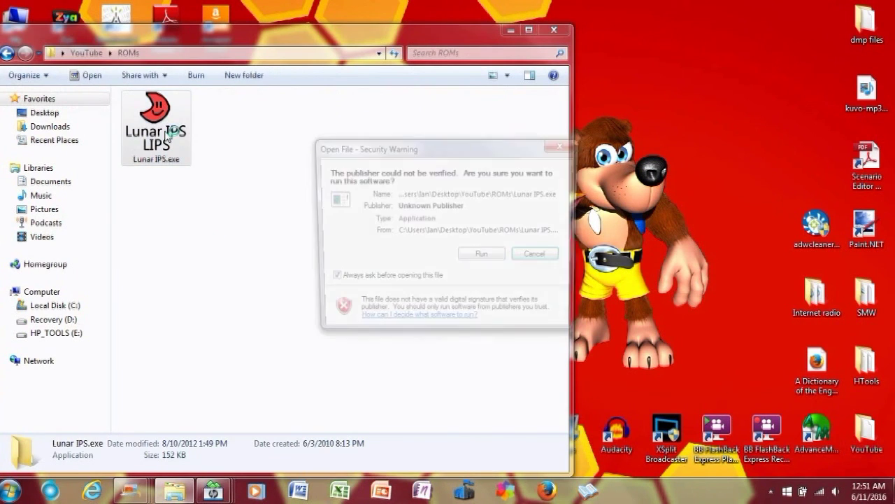
click(483, 254)
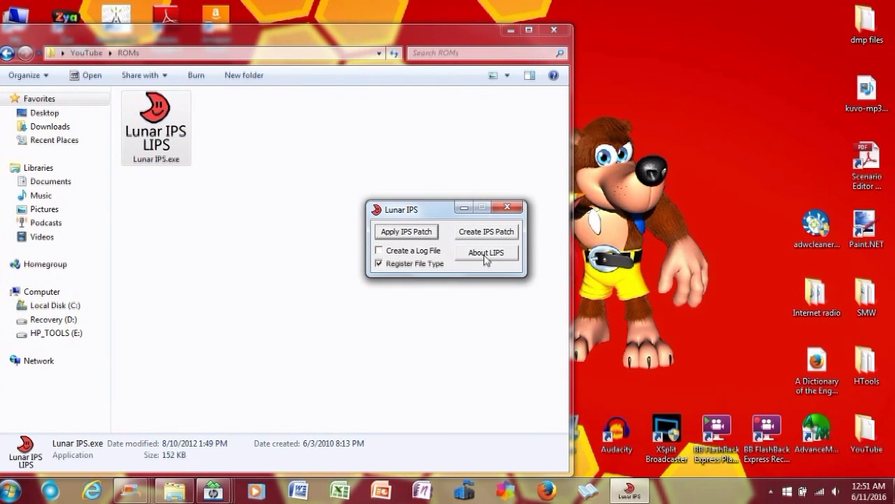
Start applying an IPS patch and browse to the HTools folder on the desktop for the patch file.
click(401, 231)
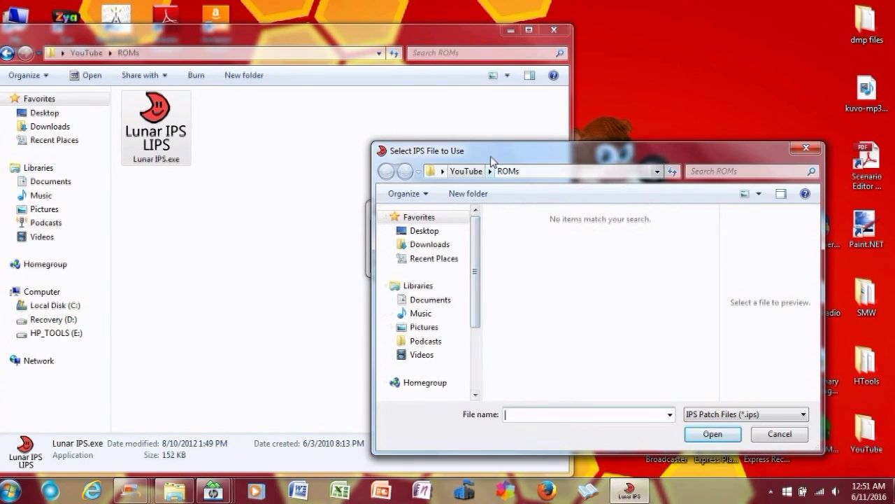
drag(491, 160, 461, 119)
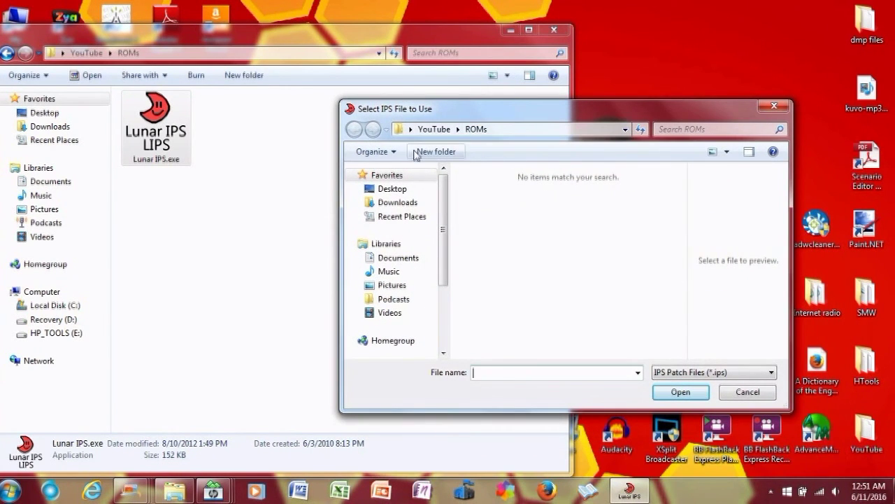
click(399, 260)
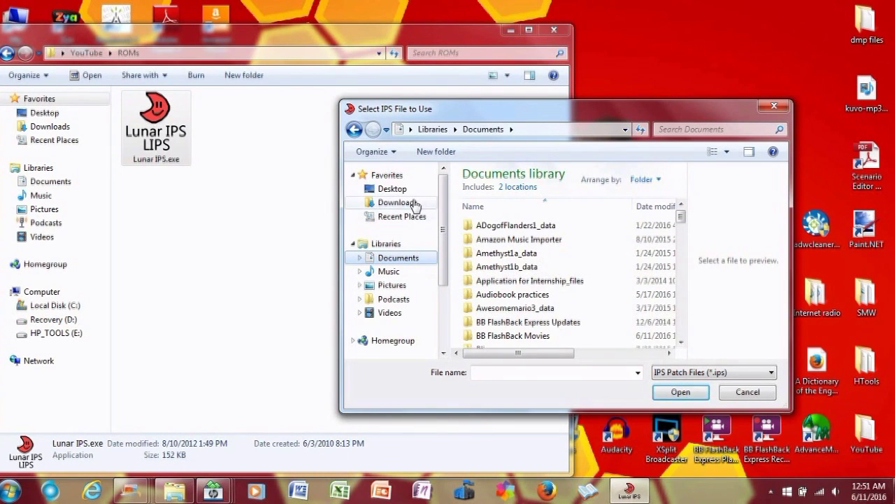
click(397, 189)
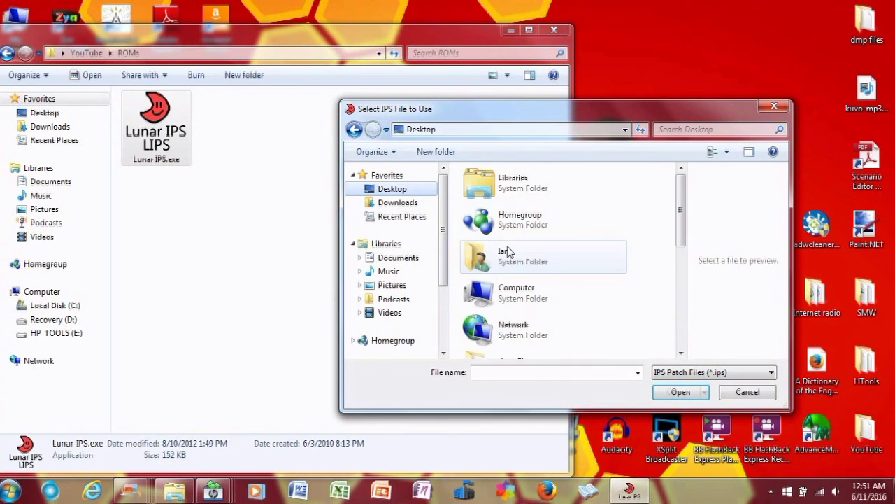
scroll(510, 244, down, 5)
scroll(511, 248, down, 5)
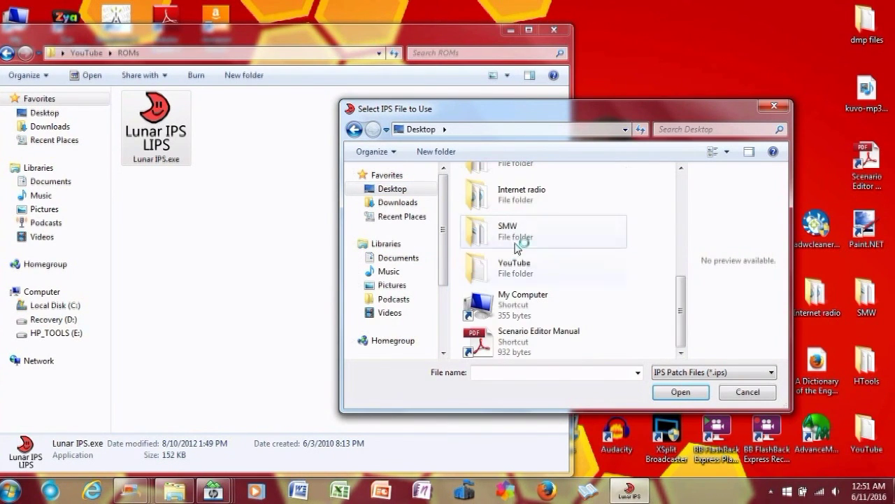
scroll(531, 241, up, 1)
scroll(531, 240, down, 1)
scroll(528, 239, up, 1)
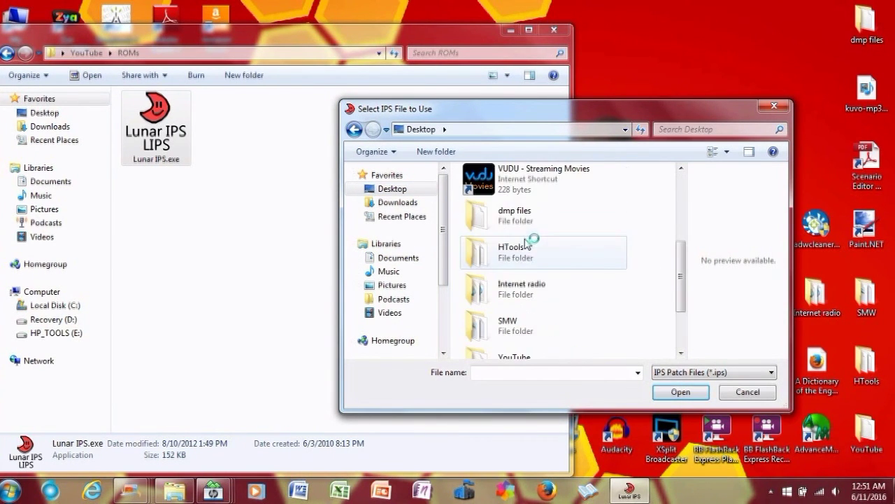
click(530, 259)
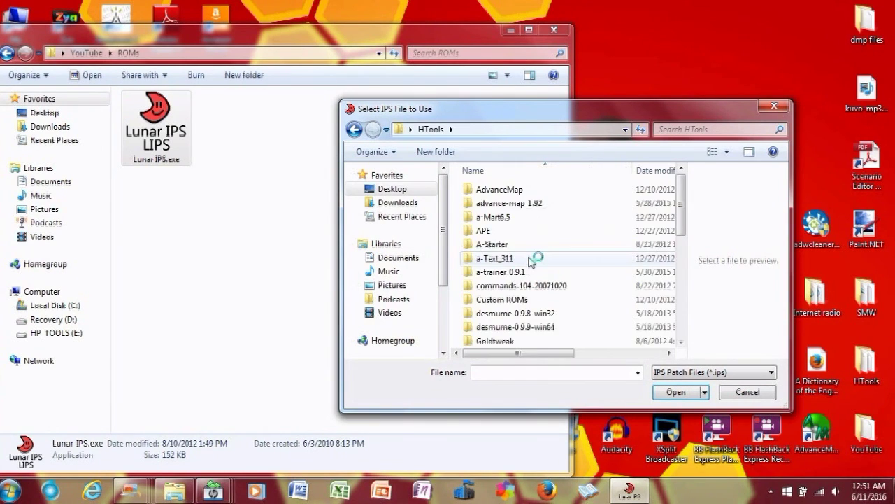
Choose PokemonObsidianBlack.ips from ROMs > Pokemon OBPW Beta 3.0 > ObsidianBlack as the patch file.
scroll(529, 265, down, 3)
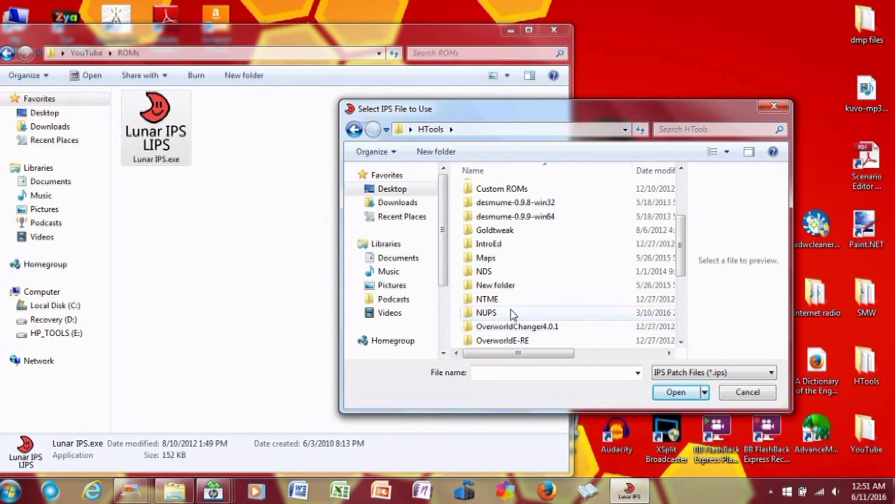
scroll(511, 314, up, 1)
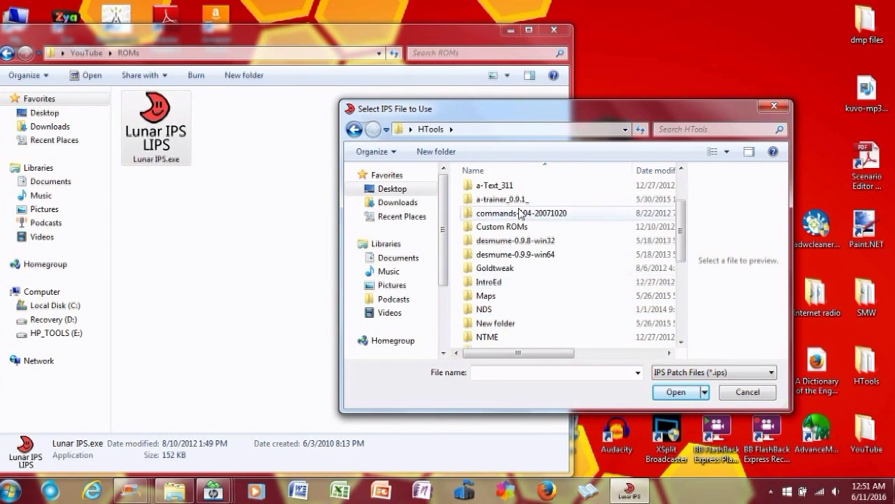
scroll(522, 217, down, 2)
scroll(505, 251, down, 3)
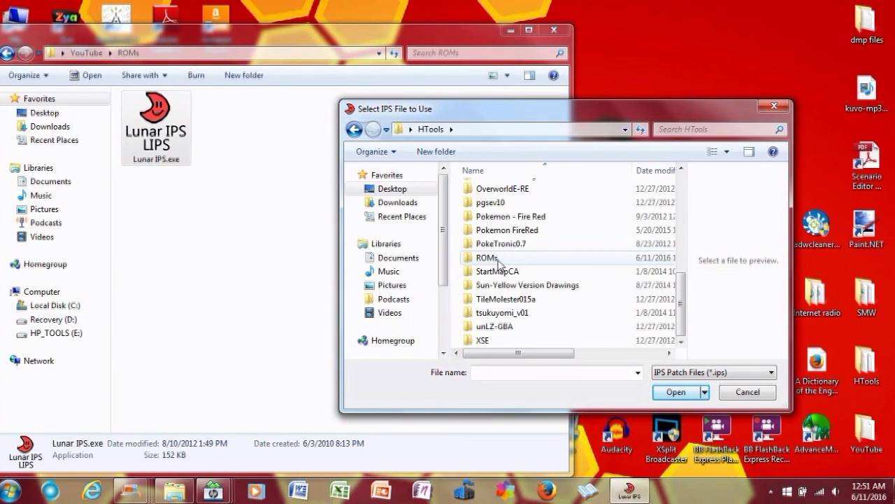
double_click(499, 258)
scroll(501, 261, down, 2)
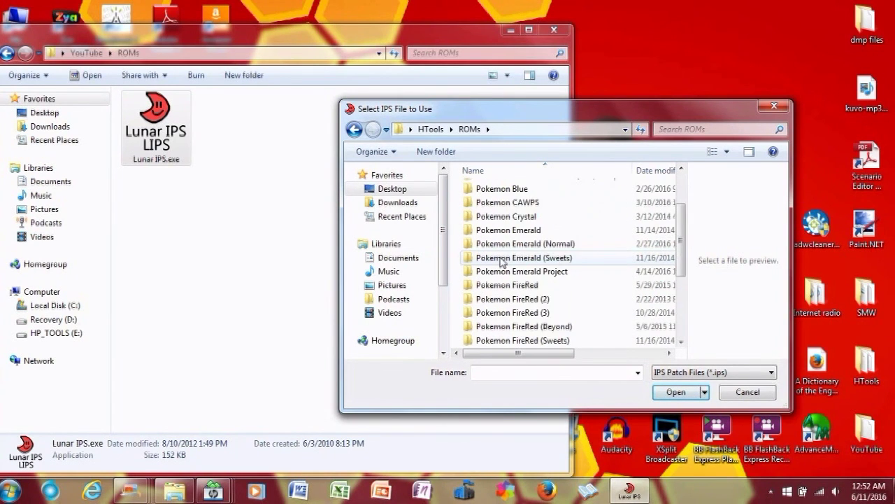
scroll(501, 262, down, 3)
click(513, 245)
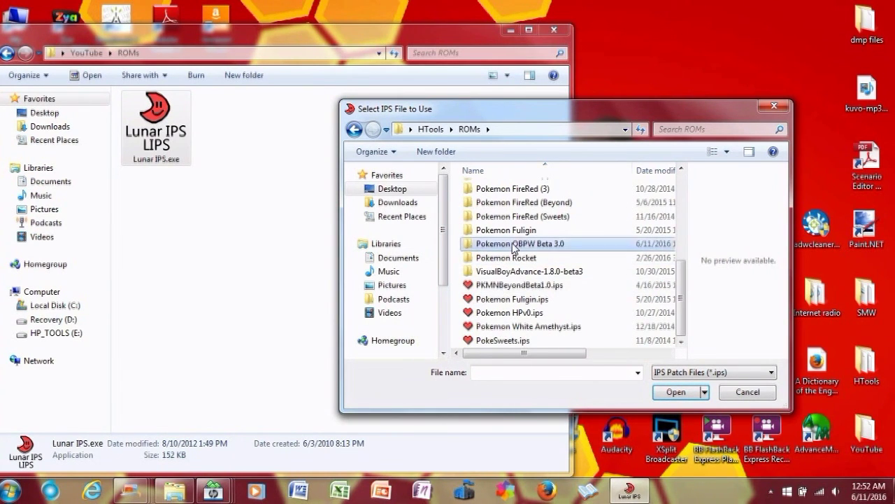
double_click(513, 244)
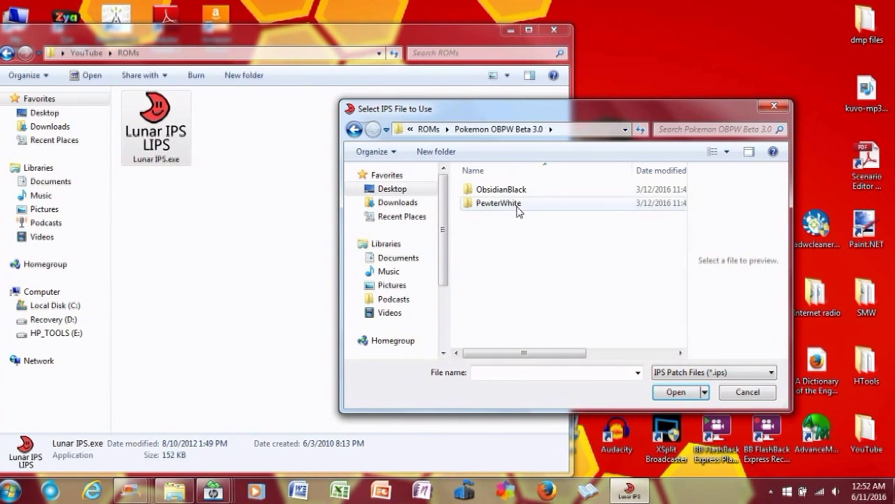
double_click(502, 189)
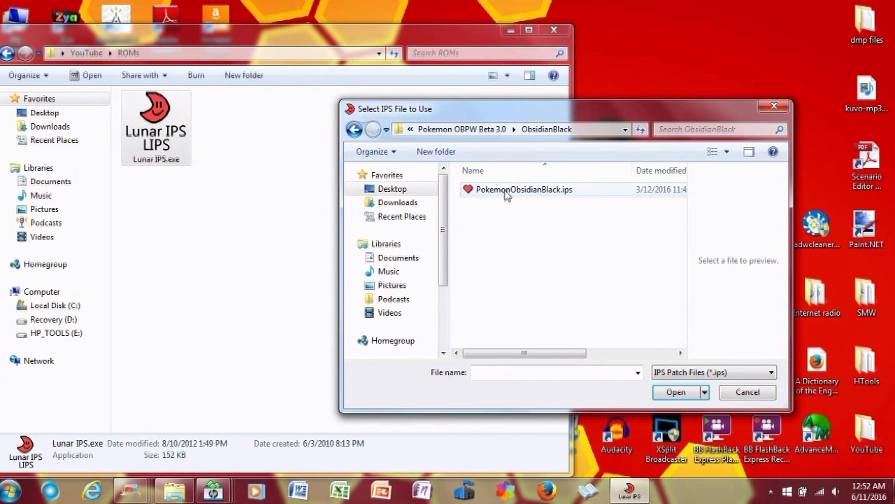
double_click(507, 194)
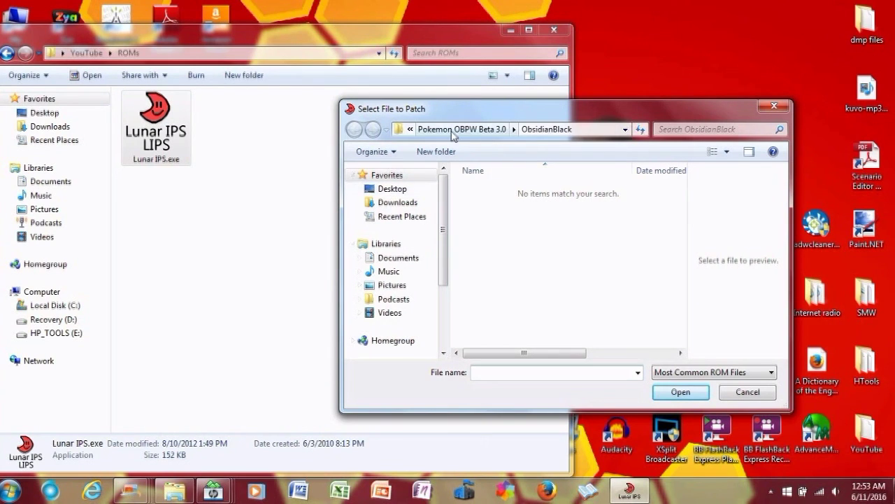
Apply the patch to Pokemon FireRed.gba in the Pokemon OBPW Beta 3.0 folder, and close Lunar IPS and the folder window.
click(490, 130)
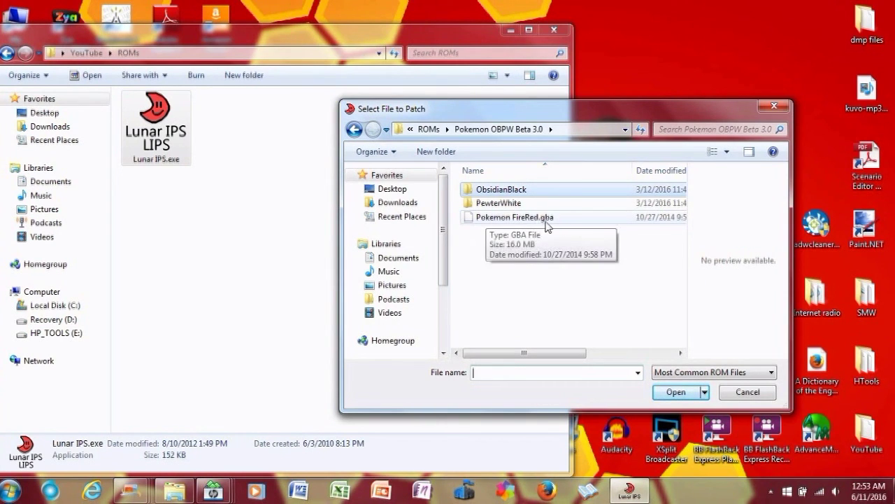
double_click(502, 219)
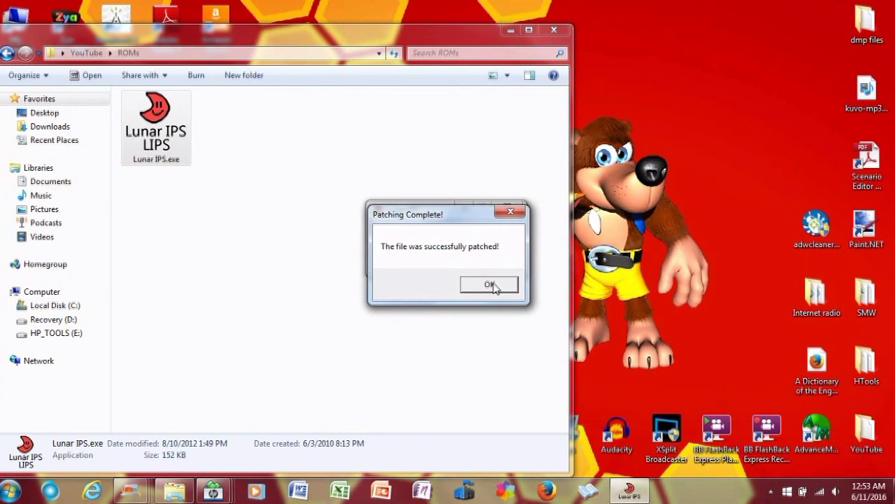
click(494, 283)
click(508, 206)
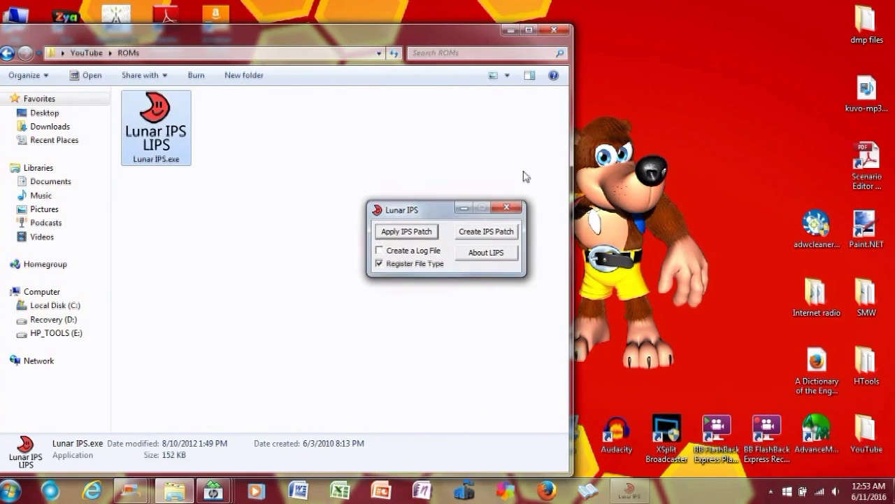
click(554, 30)
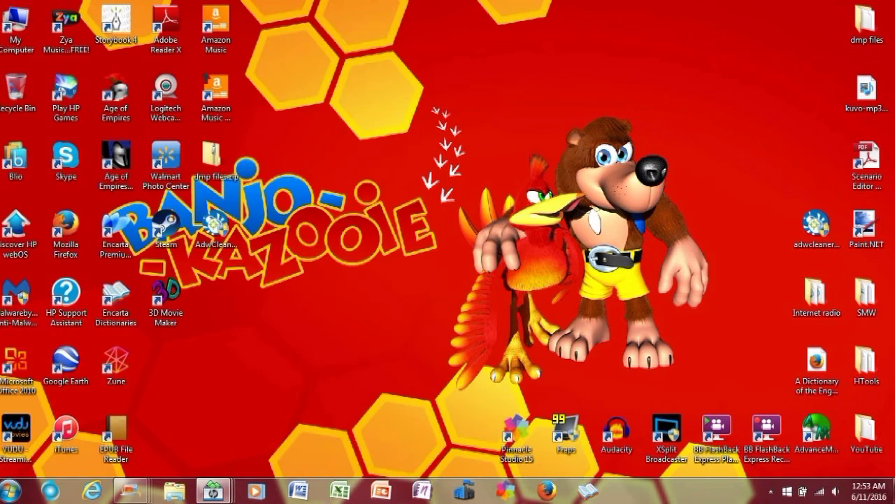
Run tsukuyomi.exe from the tsukuyomi_v01 folder inside the desktop's HTools folder.
double_click(867, 361)
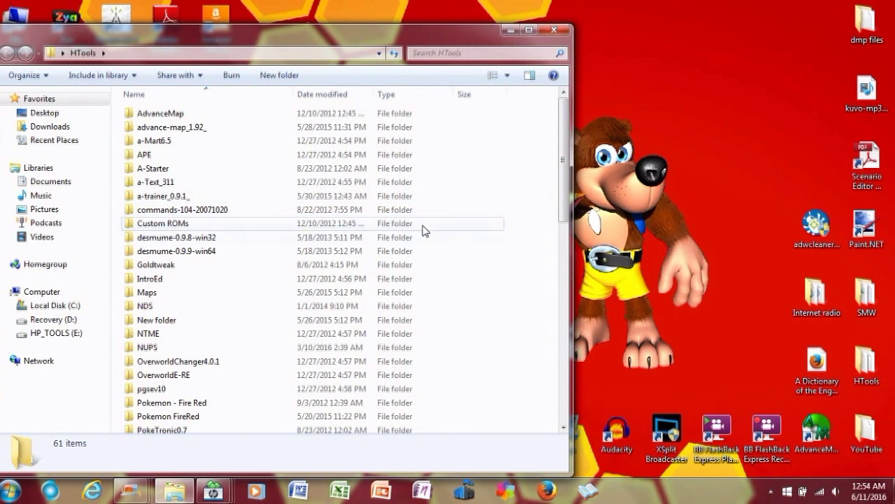
scroll(408, 226, down, 1)
scroll(407, 230, down, 5)
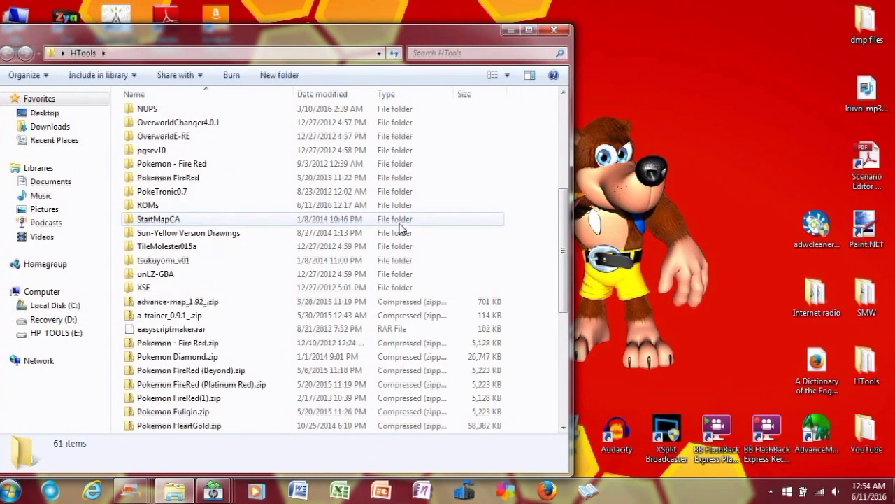
scroll(399, 229, up, 4)
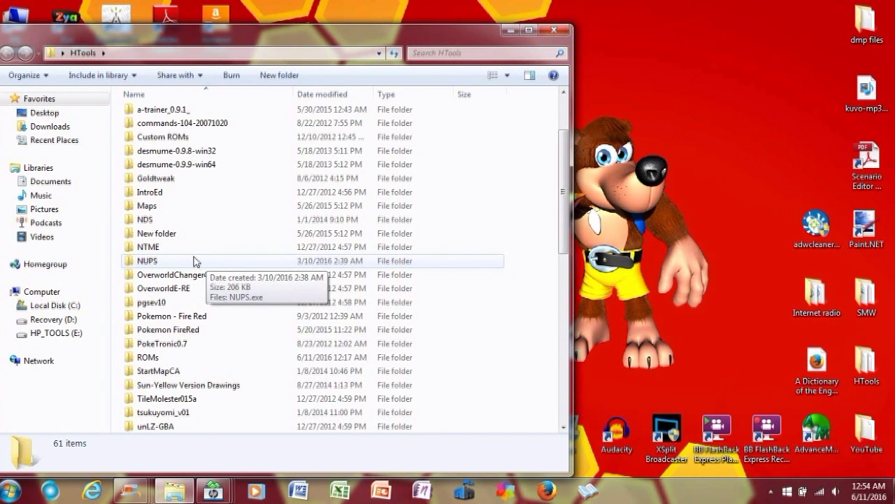
scroll(191, 256, down, 3)
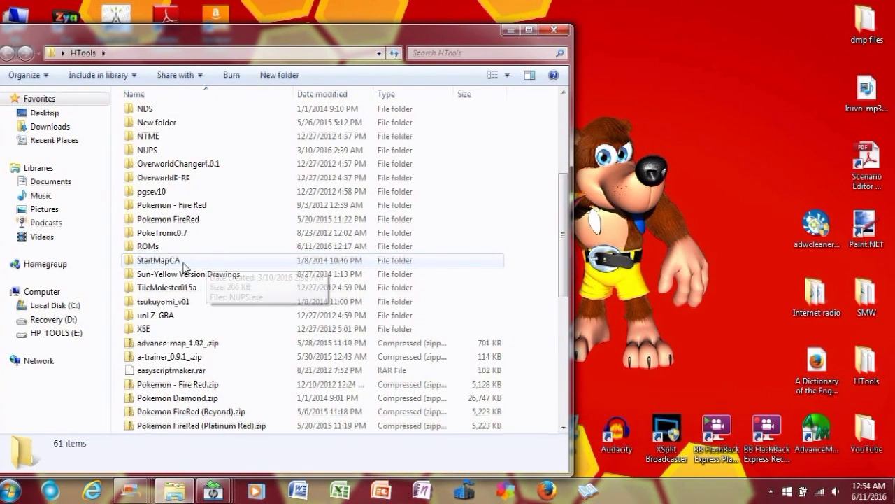
double_click(161, 300)
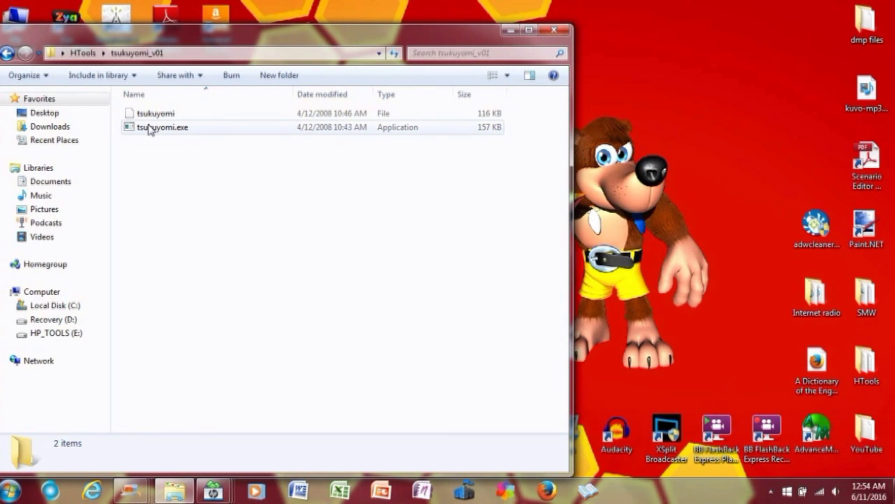
double_click(148, 128)
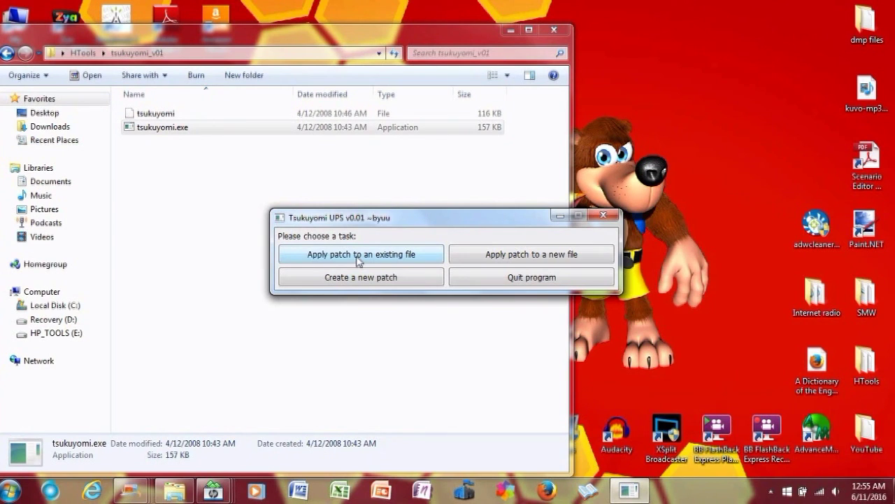
Start applying a UPS patch to an existing file and browse to the desktop's HTools folder for the patch file.
click(359, 257)
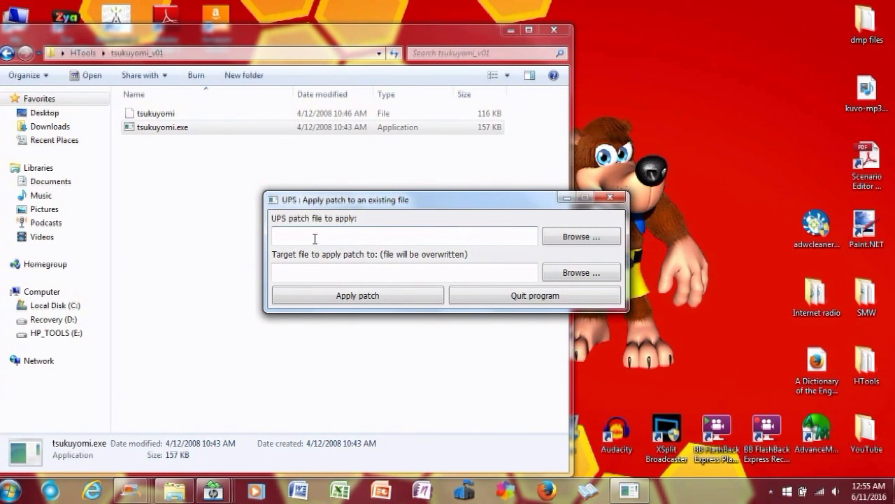
click(570, 238)
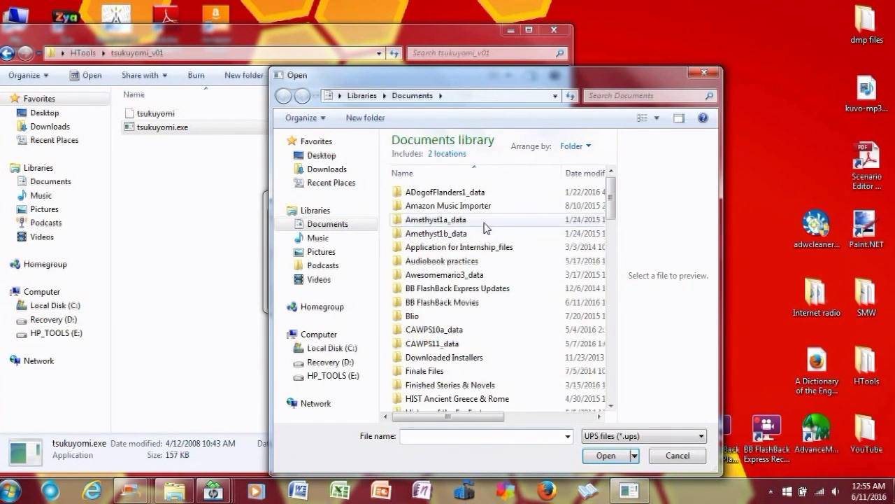
click(329, 155)
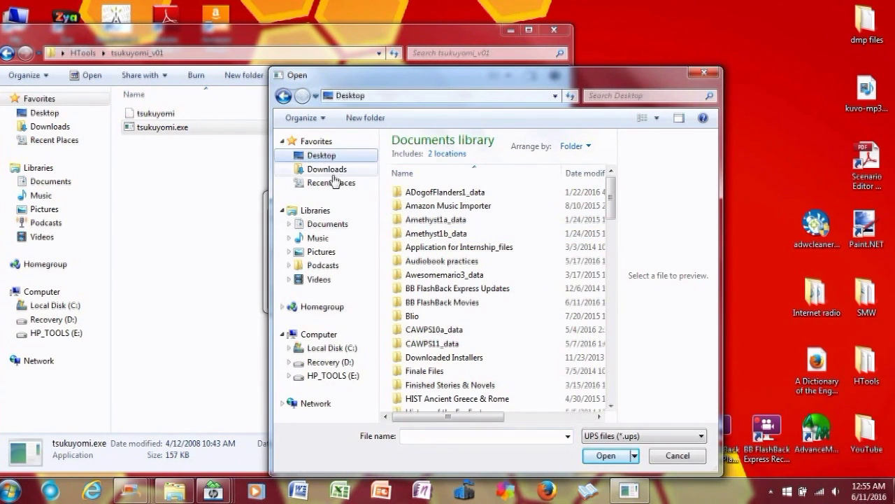
click(335, 170)
click(329, 155)
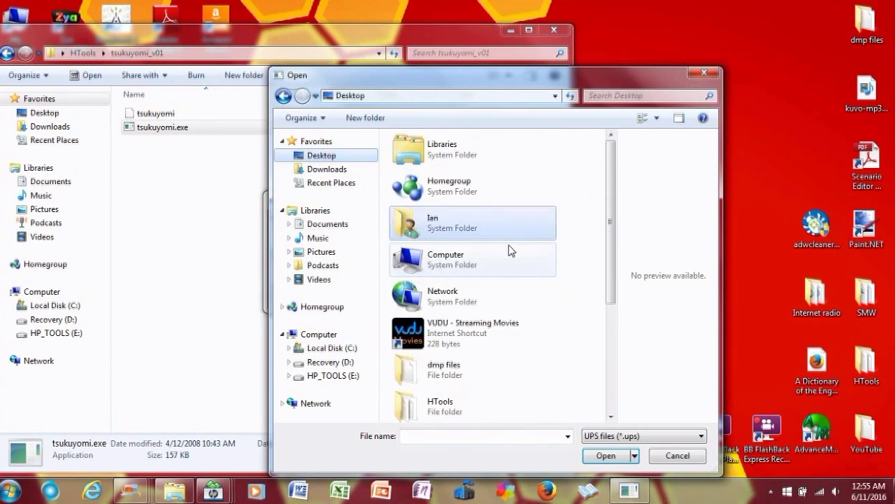
scroll(509, 250, down, 5)
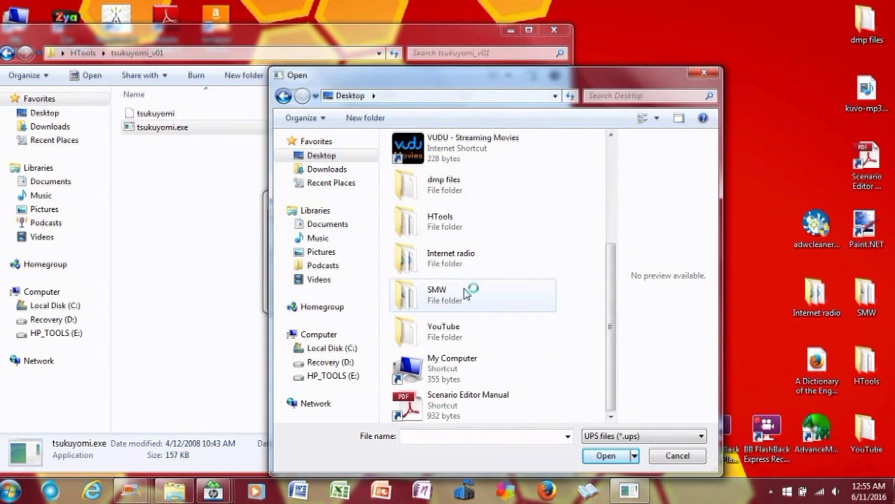
double_click(474, 222)
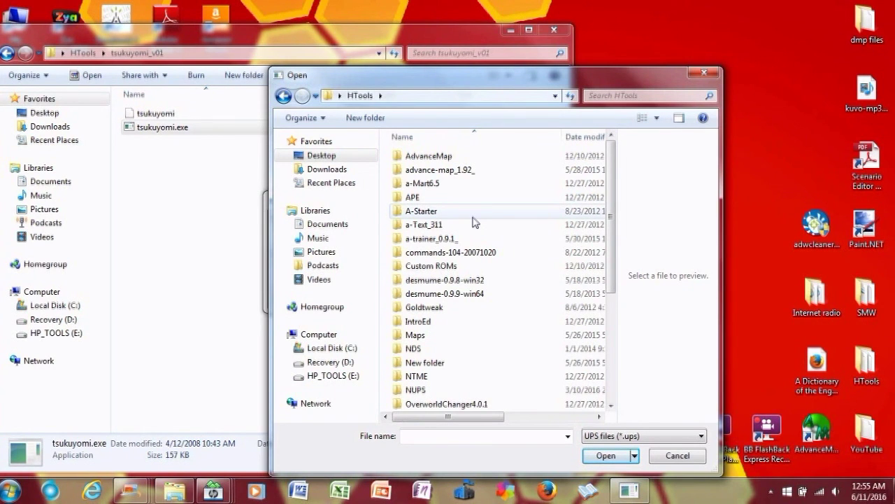
Choose Pokemon Resolute Version 1.05 Fixed.ups from ROMs > Pokemon - Emerald Version - Resolute as the patch file.
scroll(474, 222, down, 4)
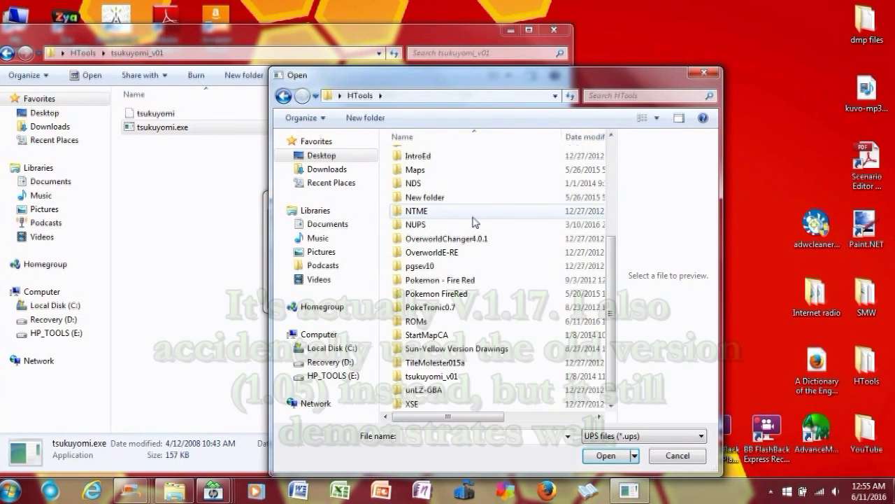
double_click(460, 324)
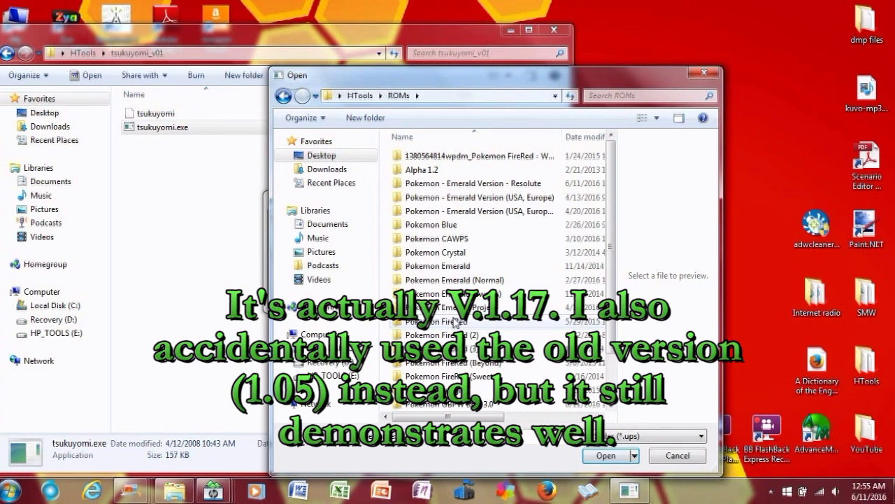
scroll(451, 314, down, 2)
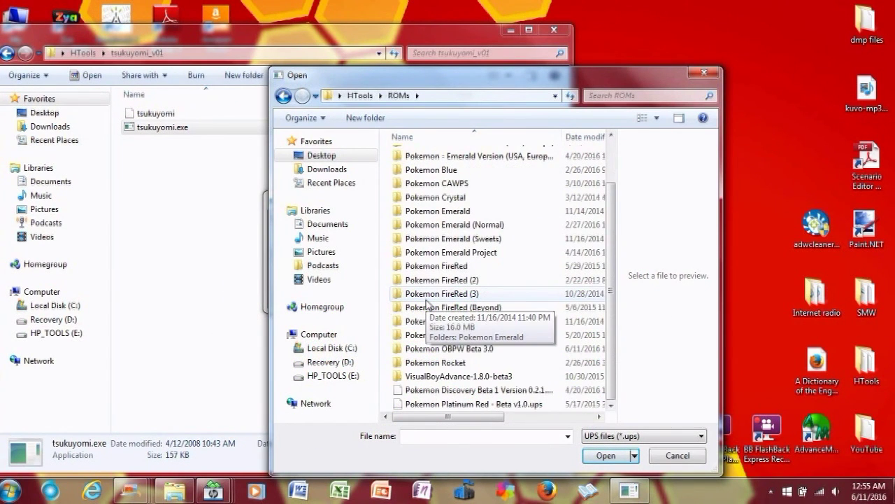
scroll(426, 301, up, 2)
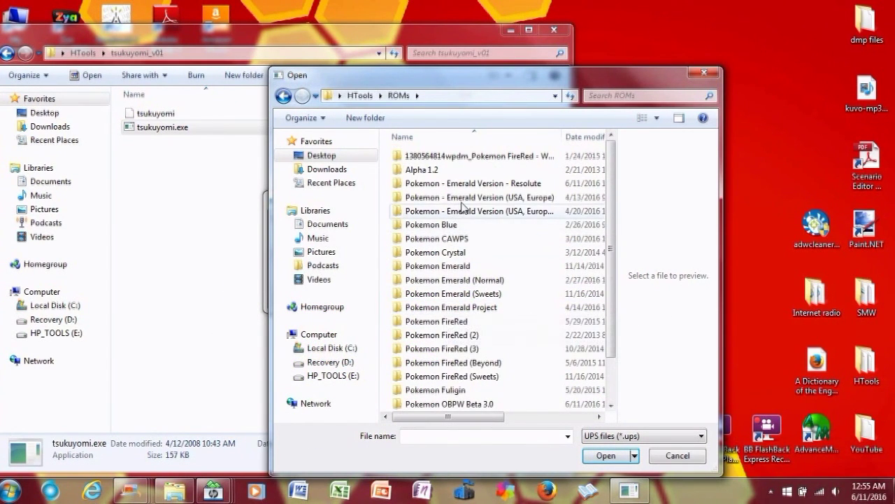
click(485, 186)
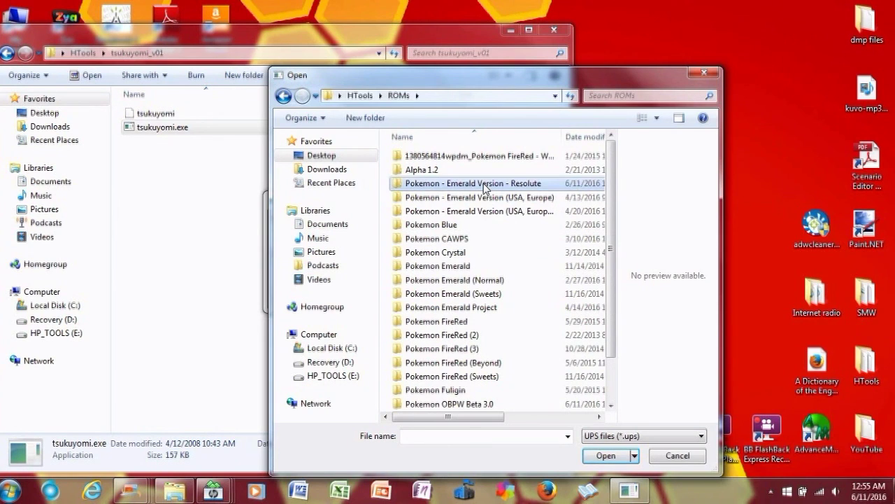
double_click(484, 186)
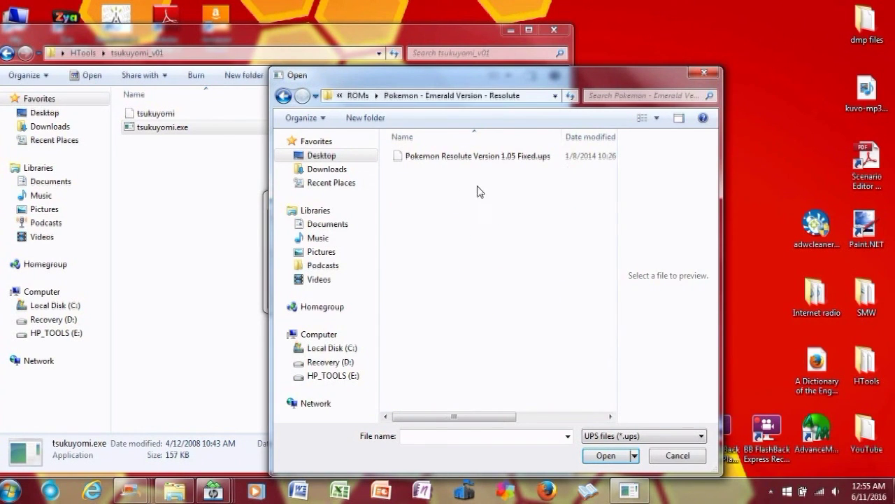
double_click(449, 156)
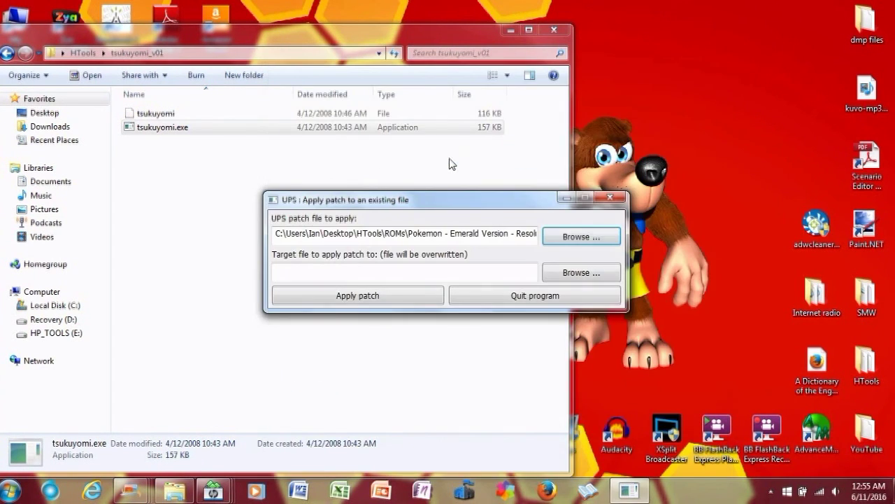
Browse for the target ROM in the Pokemon - Emerald Version - Resolute folder, and quit without choosing a file or applying the patch.
click(600, 269)
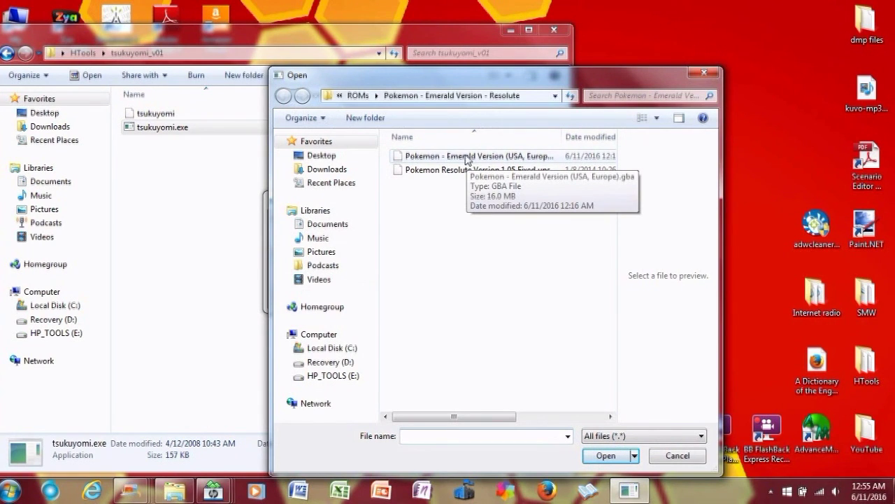
drag(488, 74, 488, 71)
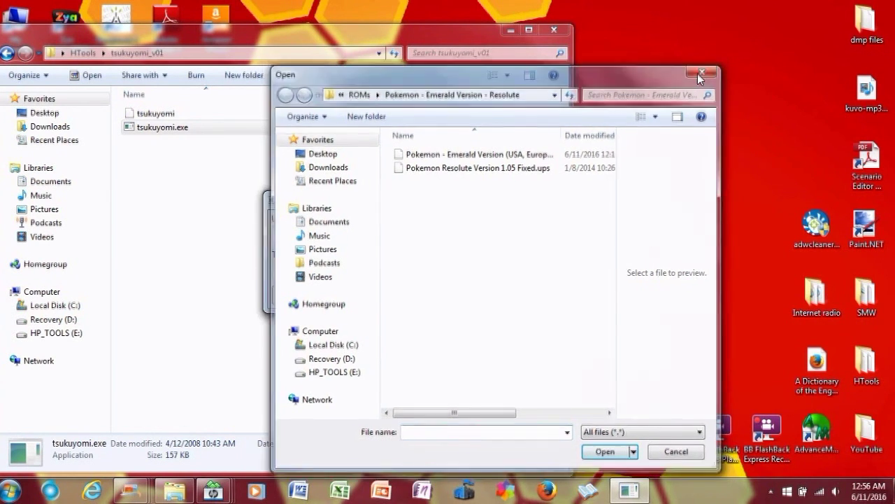
click(703, 70)
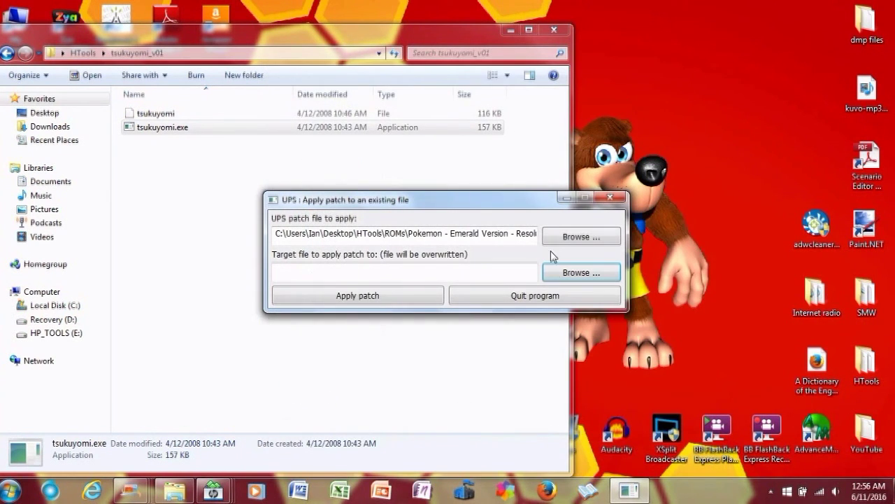
click(517, 297)
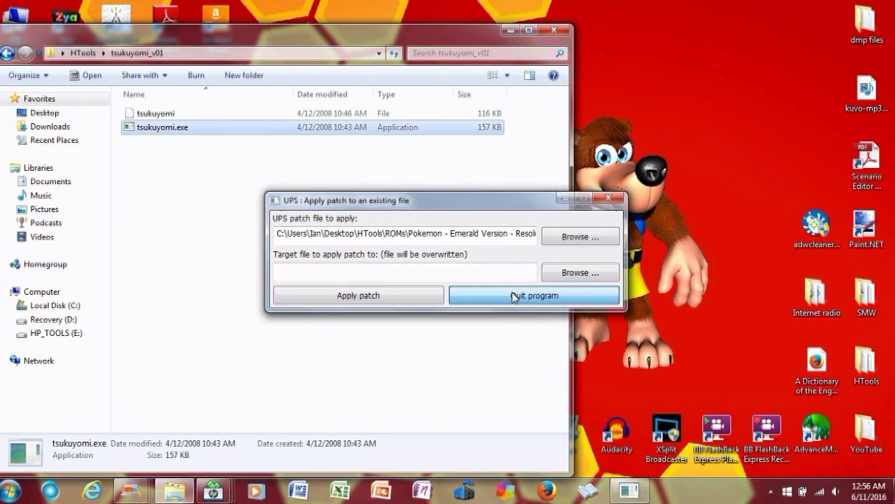
double_click(158, 128)
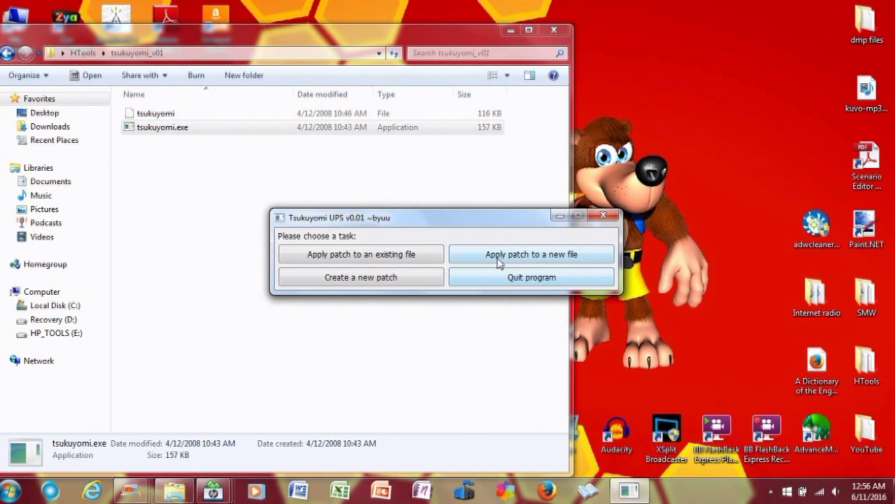
click(528, 260)
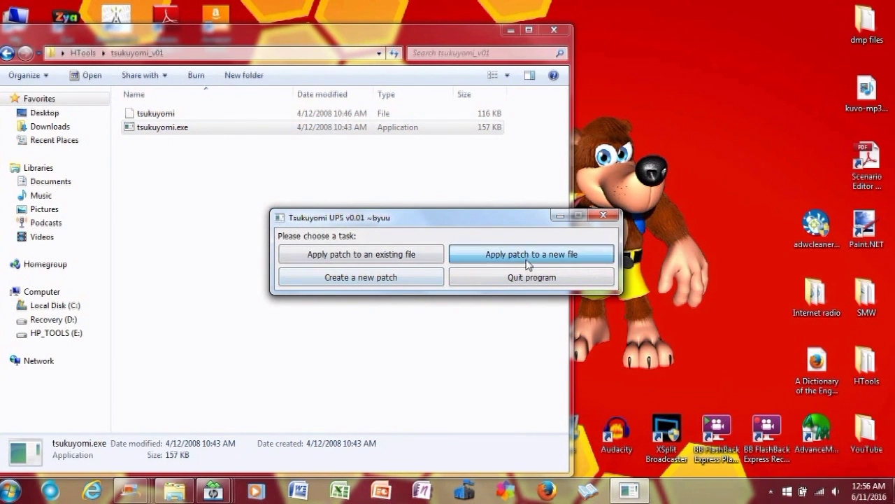
click(431, 254)
click(537, 297)
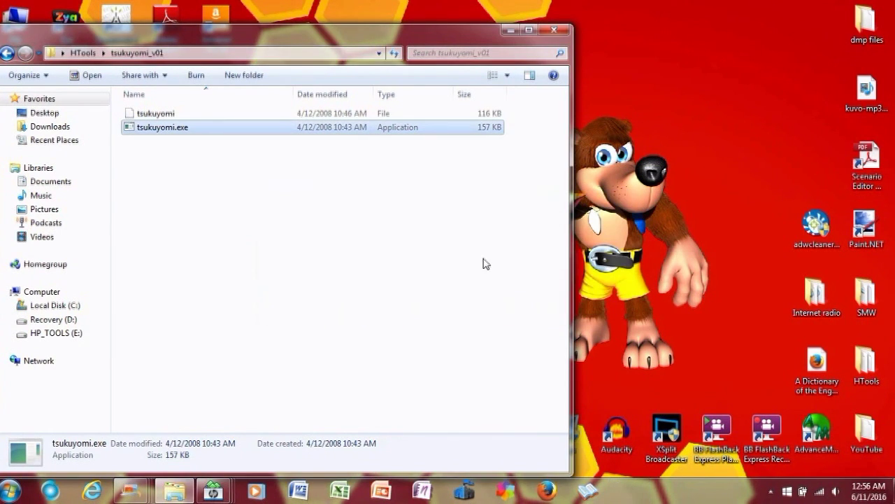
Run tsukuyomi.exe again, examine the patch, source and target fields for patching to a new file, and quit the program.
double_click(443, 127)
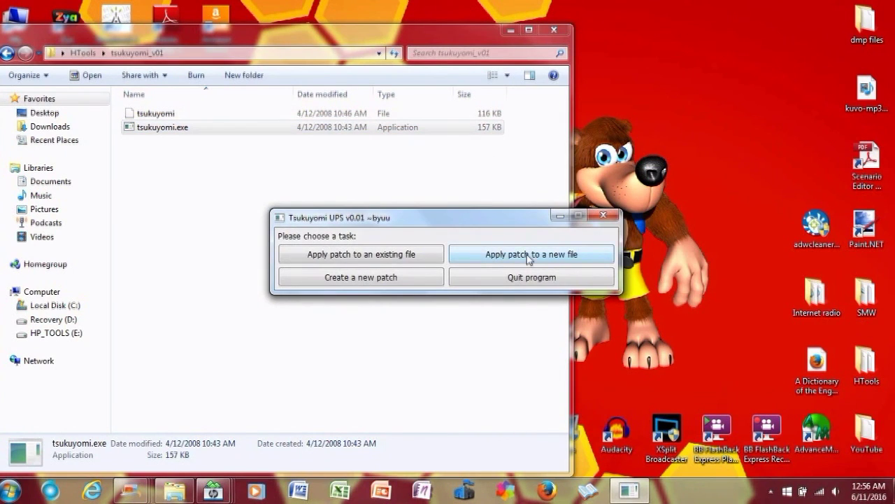
click(498, 256)
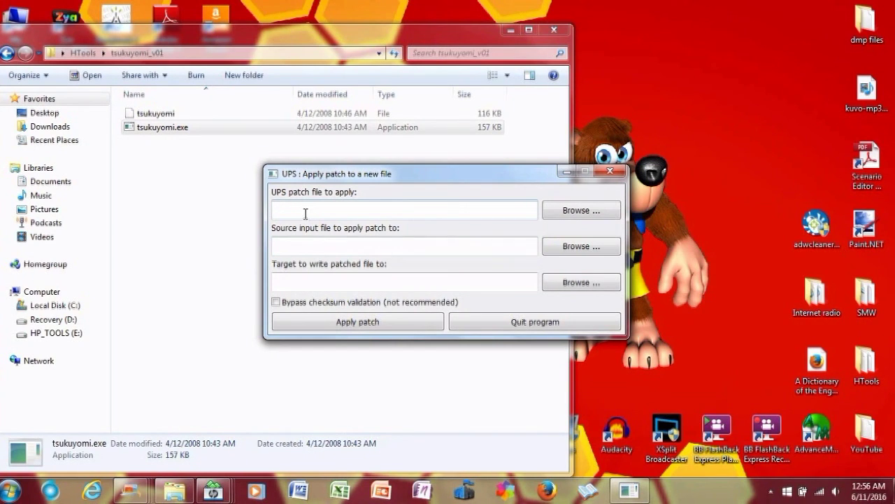
click(313, 250)
click(330, 282)
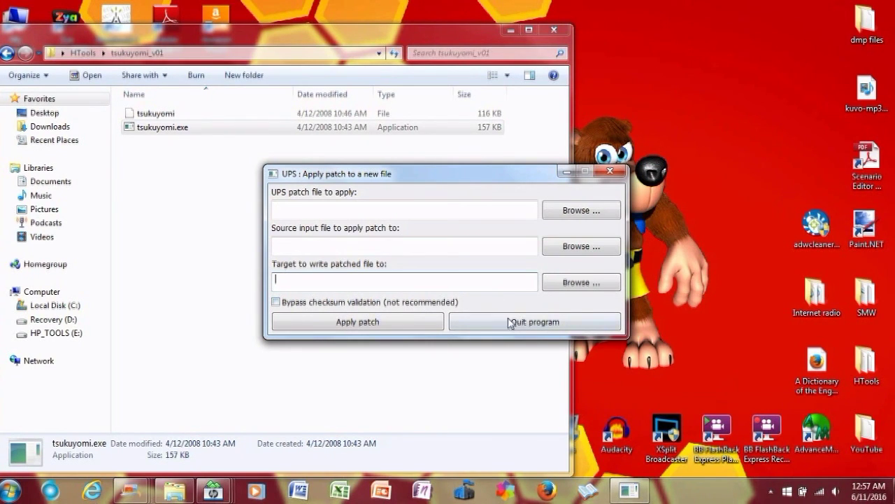
click(552, 324)
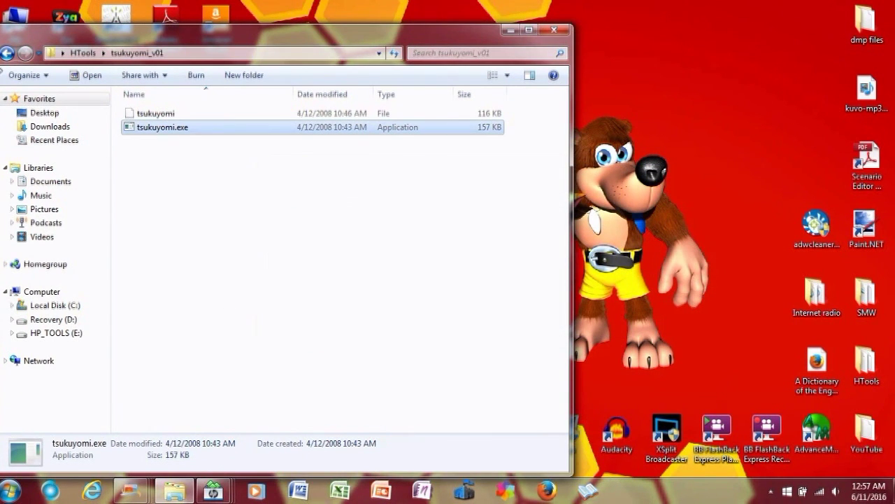
Run NUPS.exe from the NUPS folder inside HTools, allowing it to run, and close the folder window.
click(6, 54)
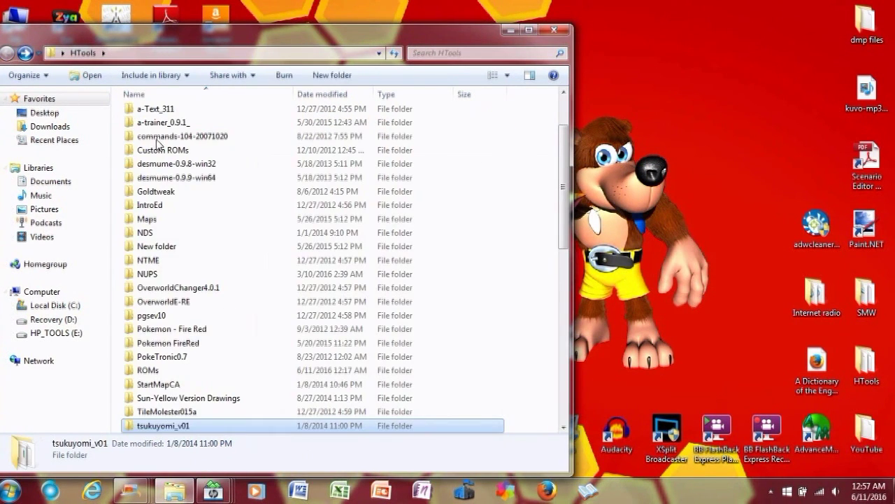
double_click(171, 279)
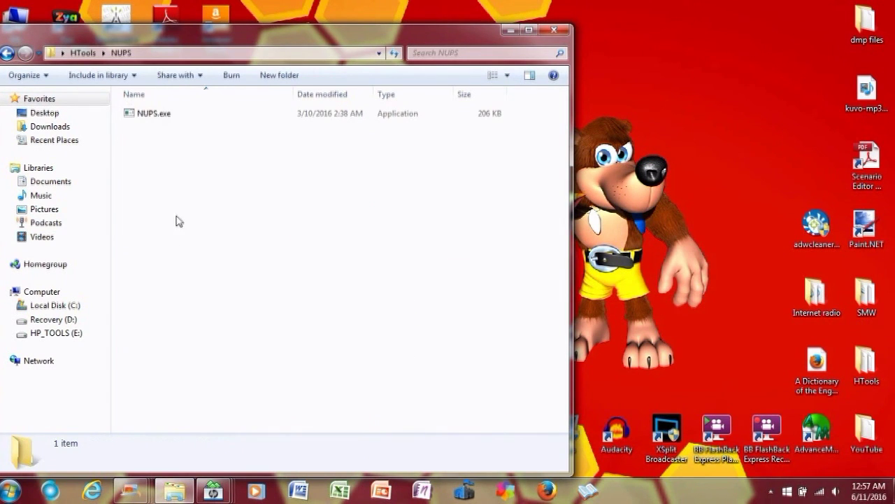
double_click(146, 114)
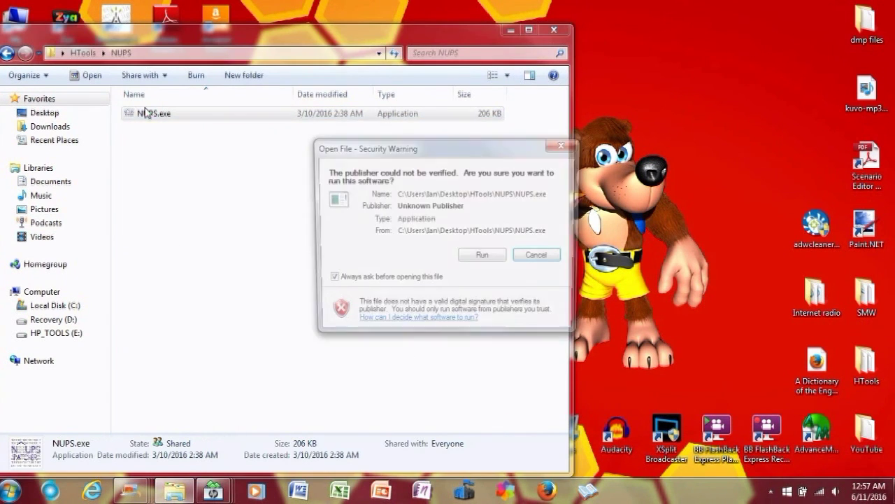
click(483, 255)
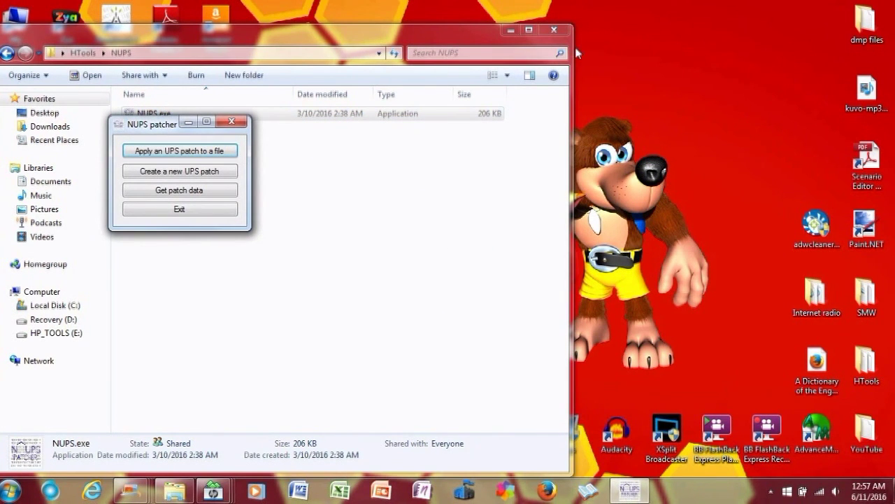
click(555, 32)
click(552, 30)
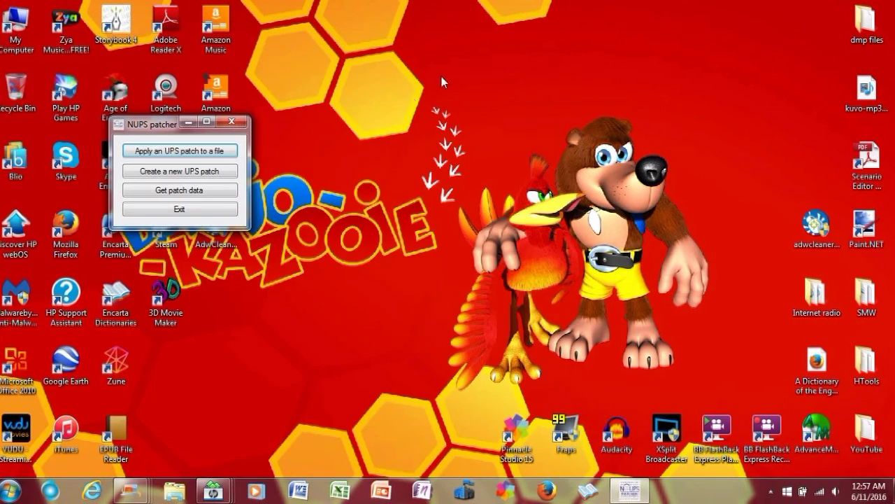
Start applying a UPS patch in NUPS and choose the file to patch from ROMs > Pokemon - Emerald Version - Resolute.
click(213, 155)
click(191, 154)
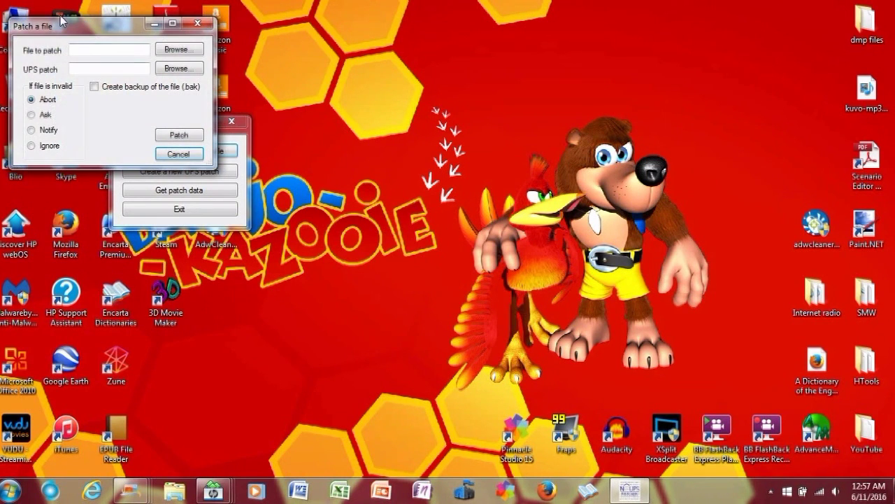
drag(84, 28, 191, 209)
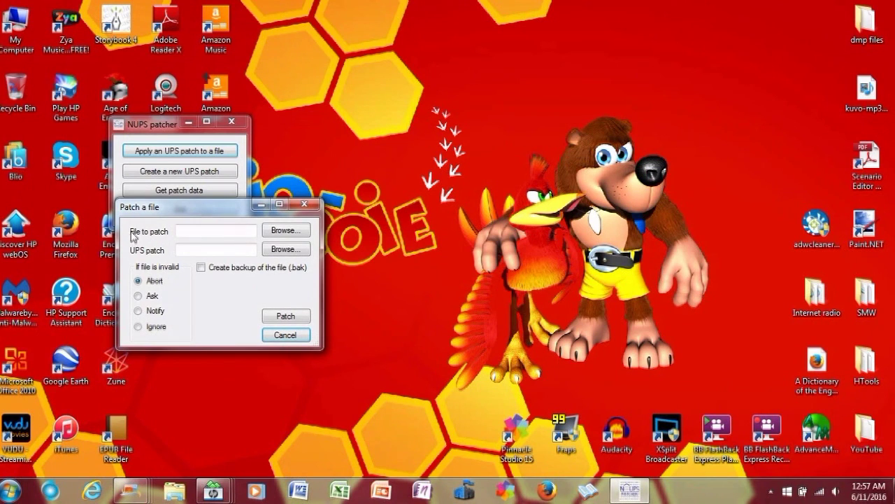
click(294, 233)
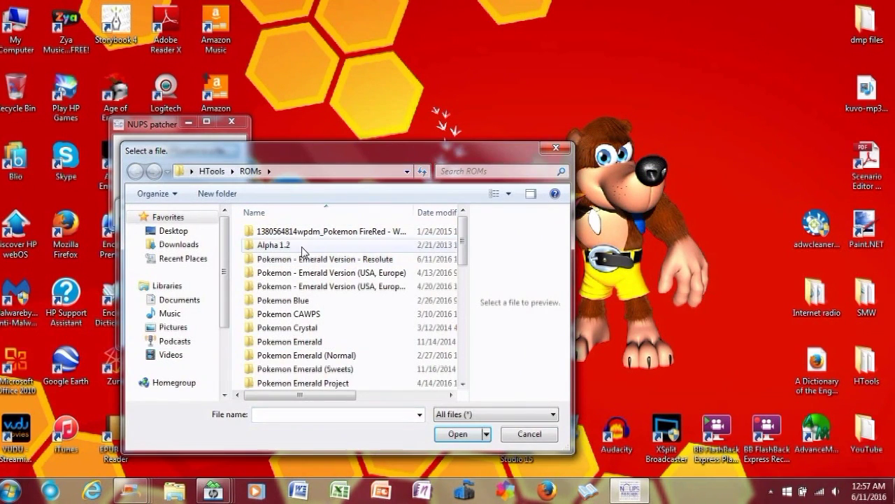
drag(297, 168, 319, 110)
double_click(343, 200)
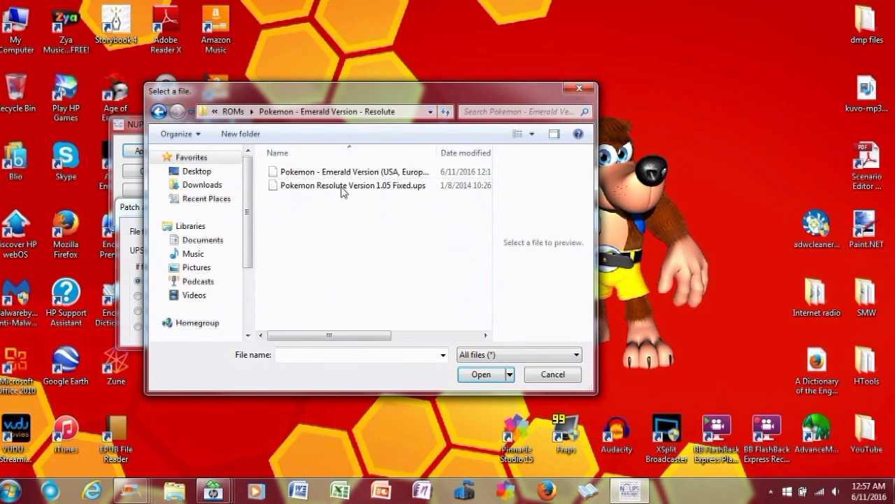
double_click(338, 187)
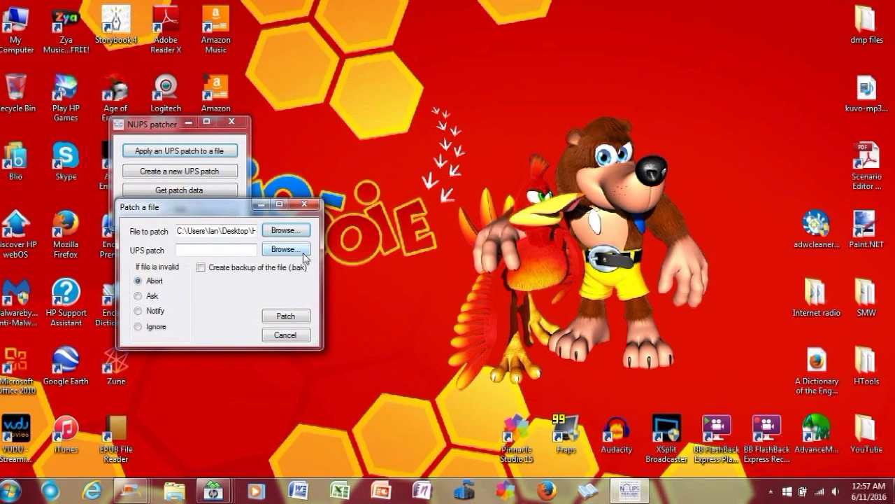
Leave the UPS patch selection without choosing a patch, and choose the file to patch again.
click(304, 253)
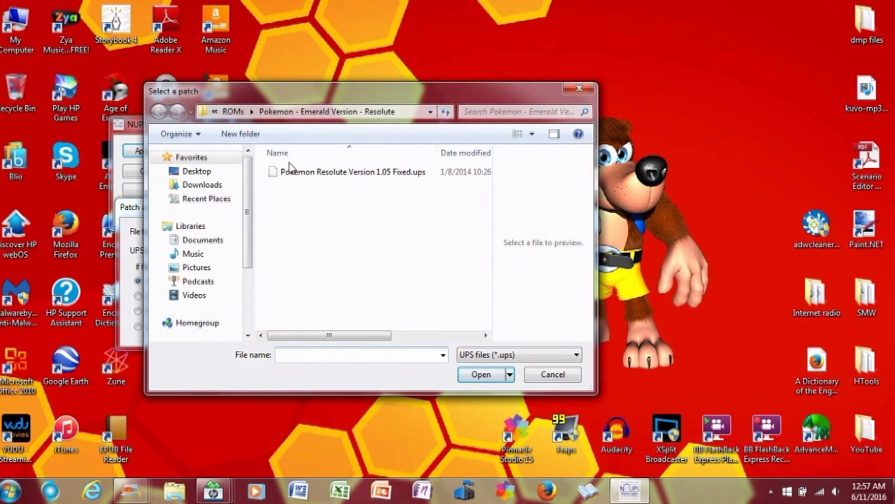
click(553, 374)
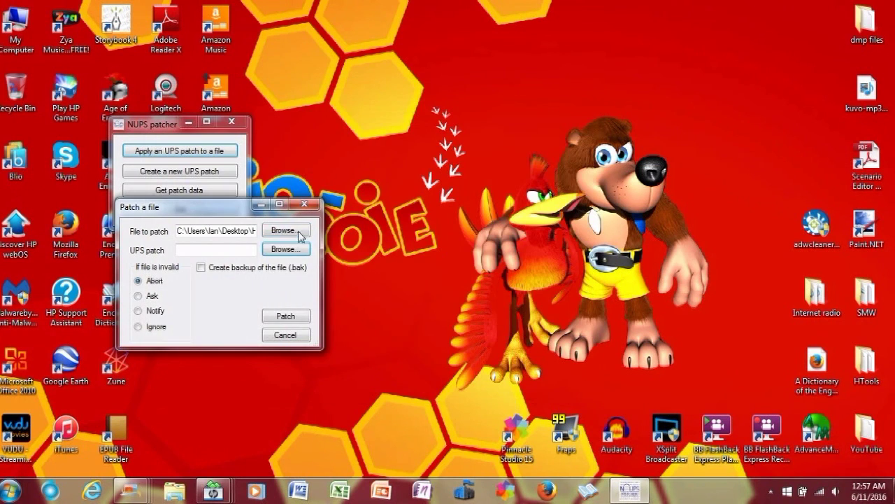
click(301, 232)
double_click(323, 179)
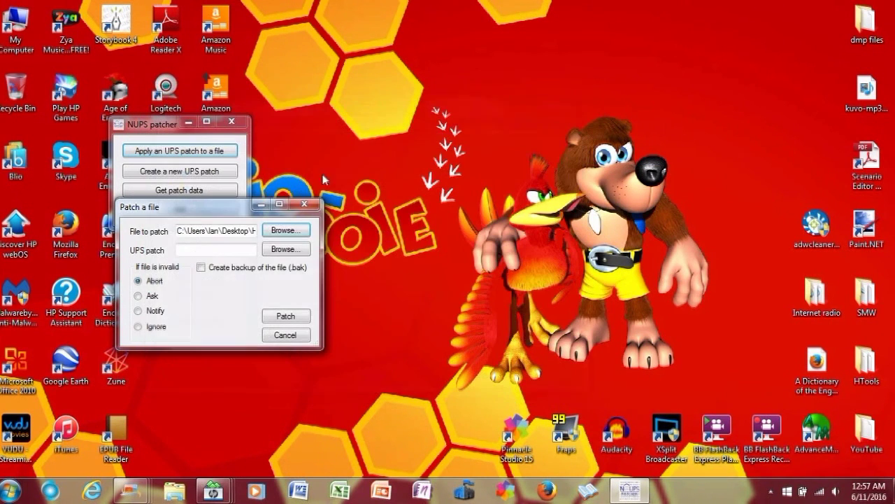
Choose Pokemon Resolute Version 1.05 Fixed.ups as the UPS patch and try to patch the file with invalid-file handling on Abort.
click(241, 251)
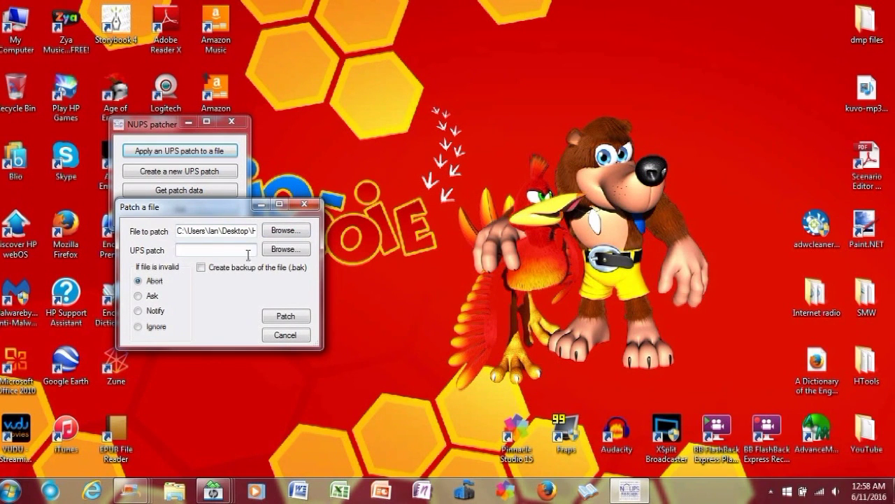
click(287, 252)
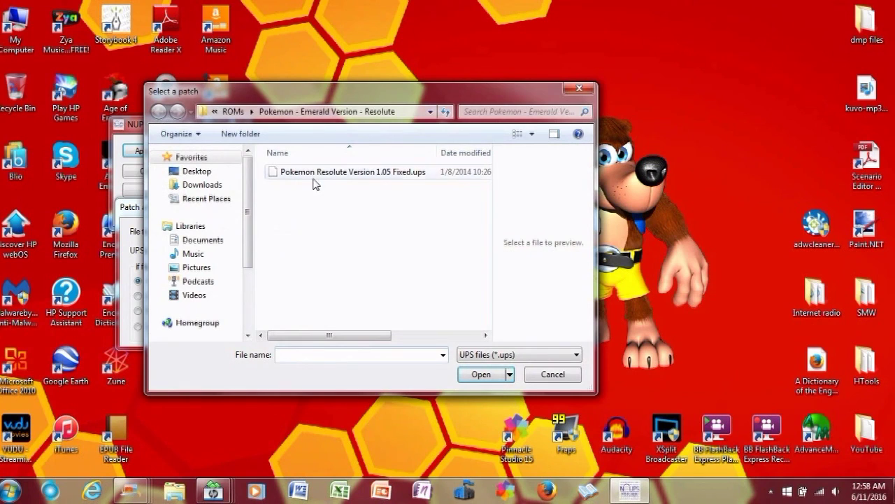
double_click(323, 175)
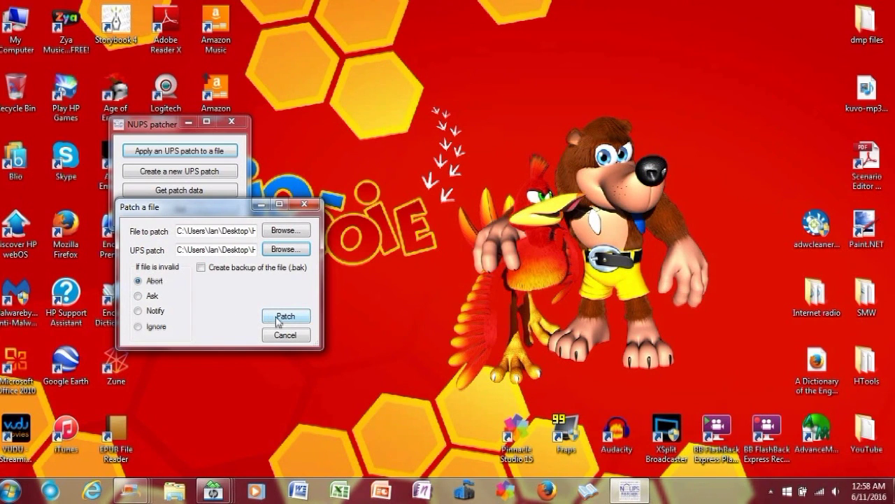
click(281, 319)
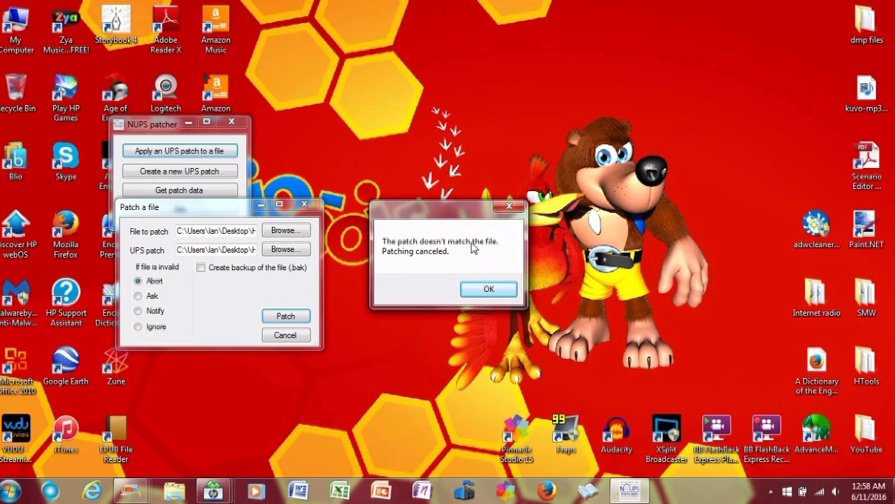
click(485, 292)
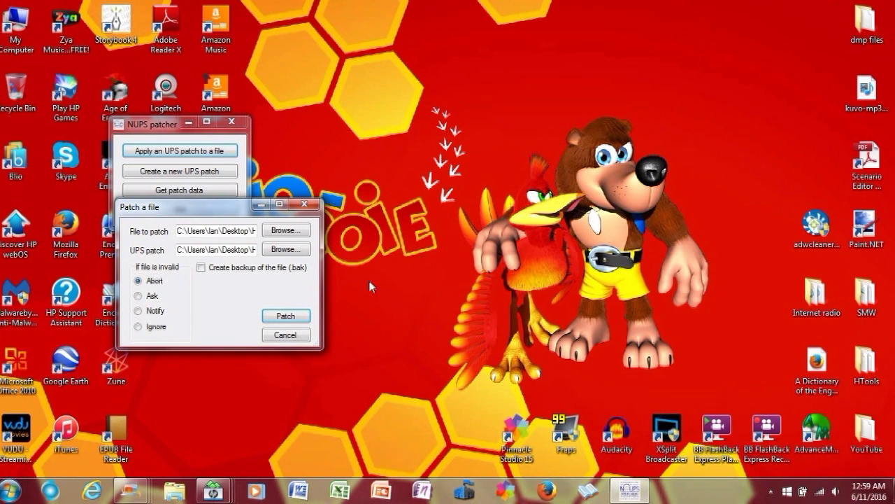
Set invalid-file handling to Ignore, apply the UPS patch to the file, and close NUPS patcher.
click(138, 327)
click(277, 322)
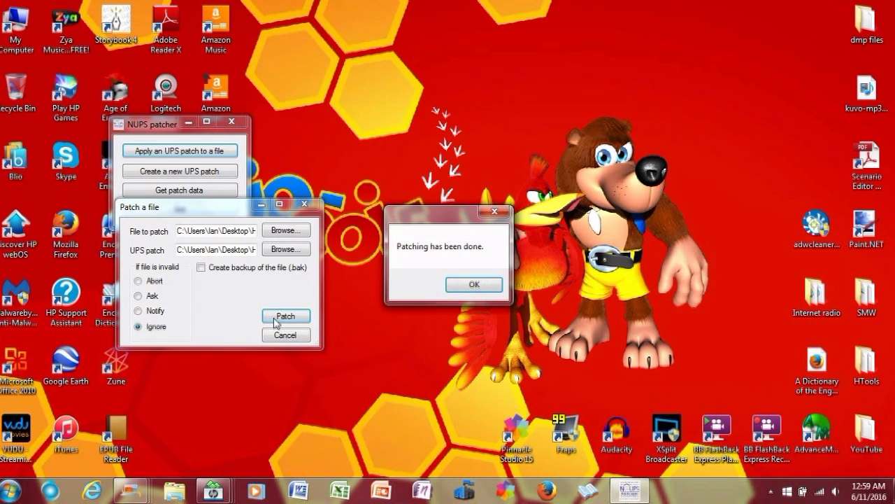
click(467, 284)
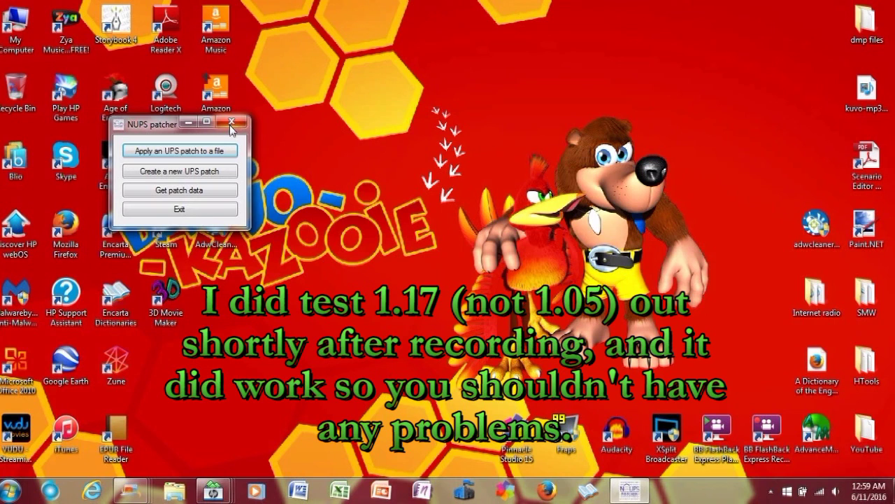
click(230, 125)
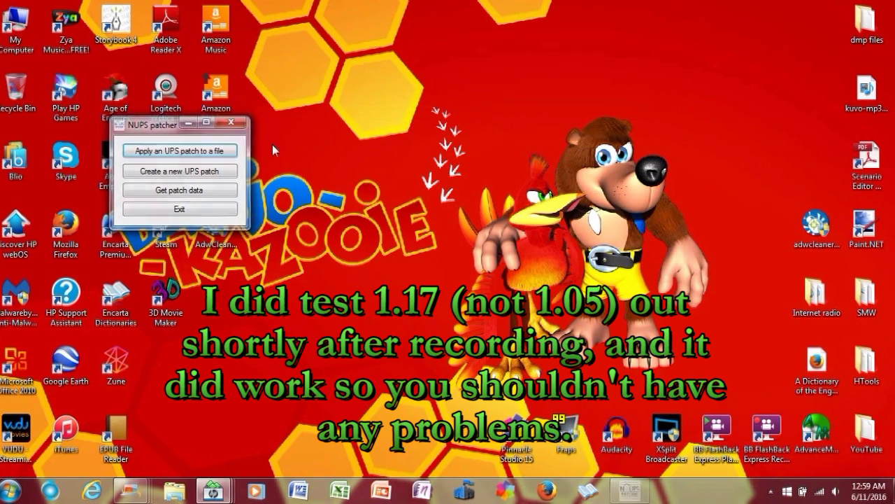